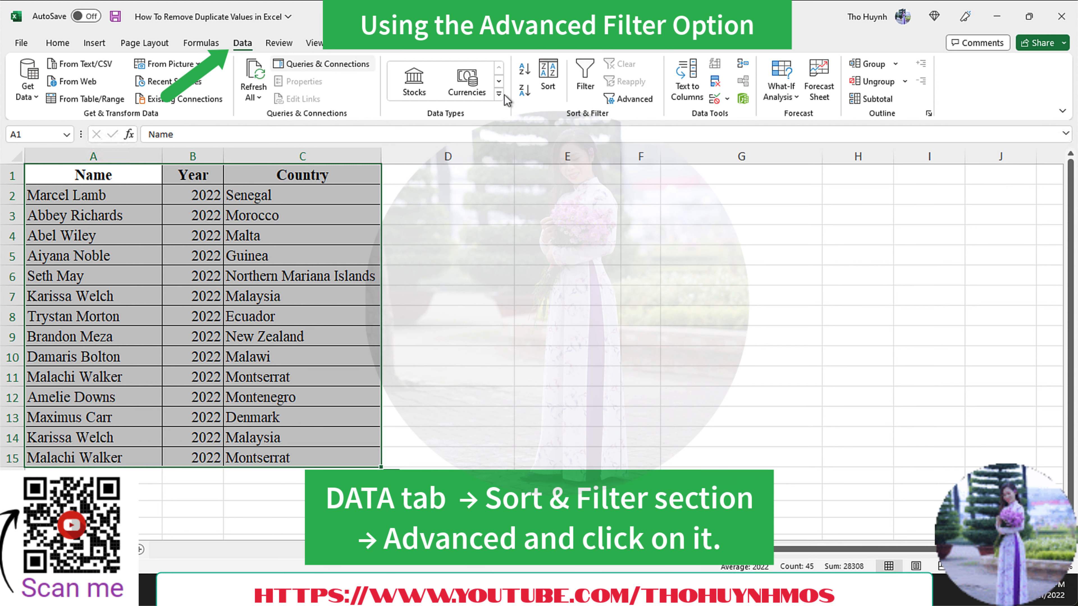
Use Advanced Filter to copy only the unique records of A1:C15 to another location, E1:G15
{"action": "left_click", "coordinate": [642, 102]}
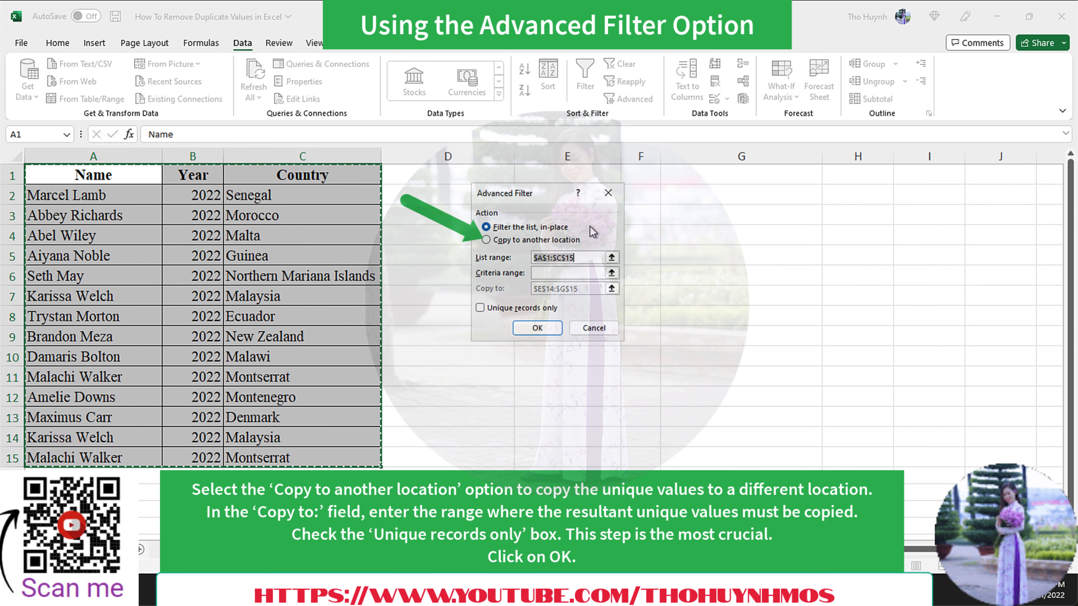
{"action": "left_click", "coordinate": [486, 240]}
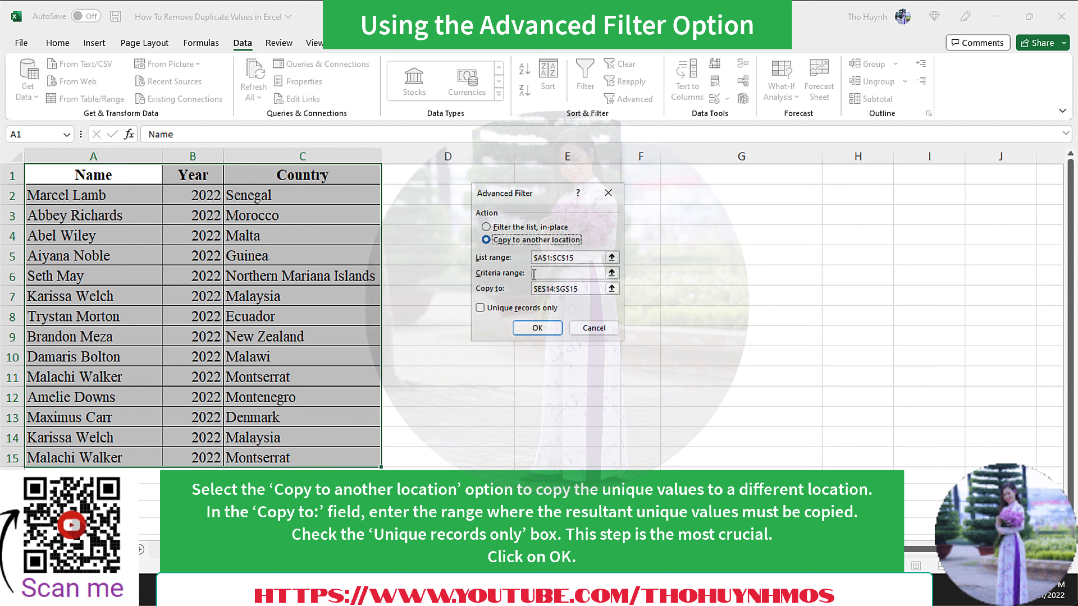
{"action": "left_click", "coordinate": [593, 292]}
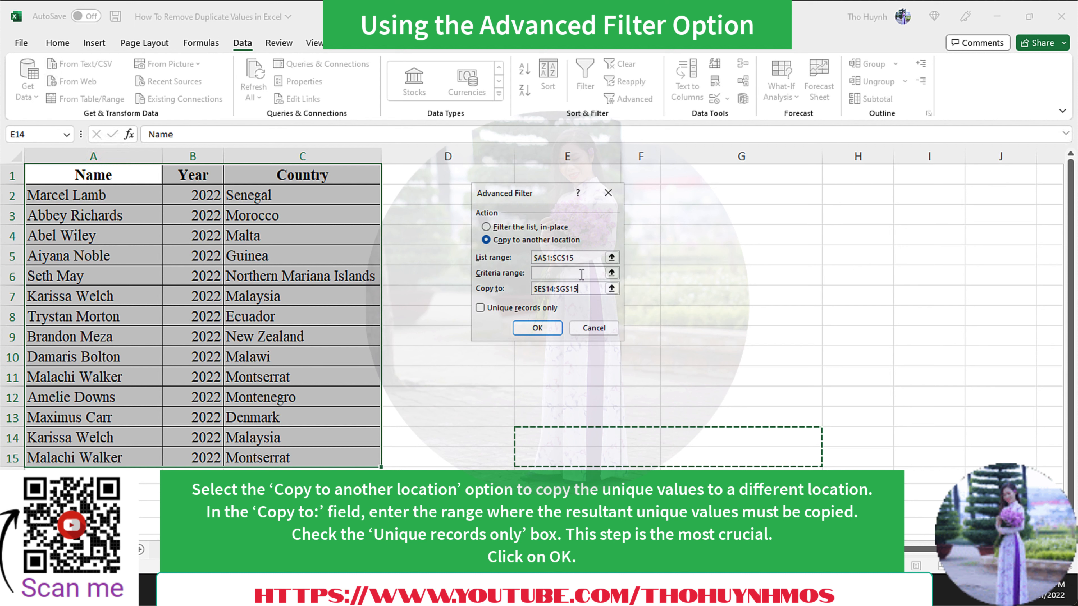
{"action": "left_click_drag", "start_coordinate": [551, 198], "coordinate": [851, 236]}
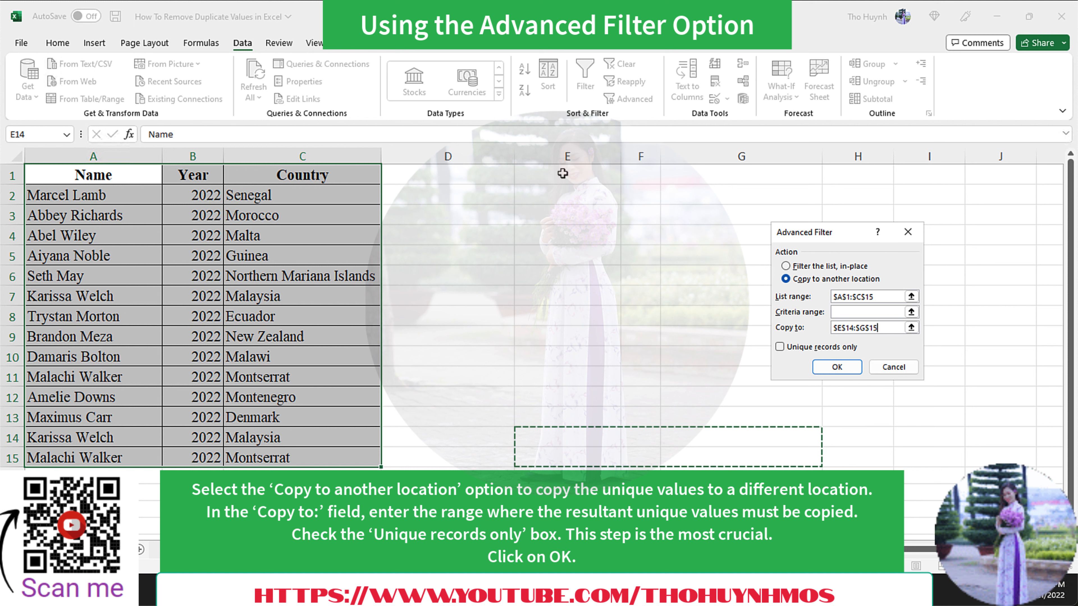
{"action": "left_click_drag", "start_coordinate": [564, 173], "coordinate": [760, 456]}
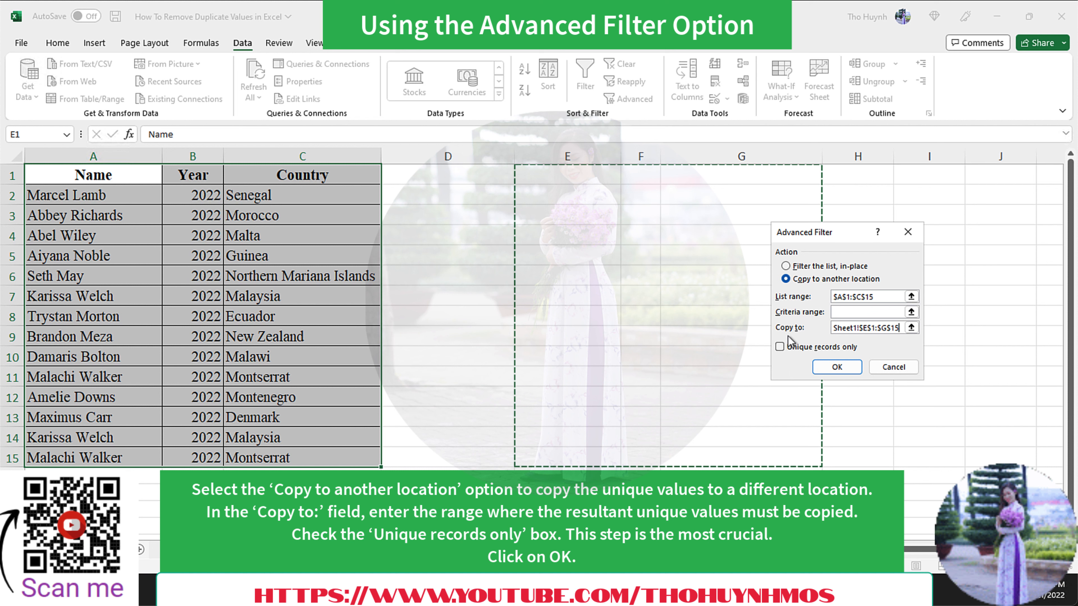
{"action": "left_click", "coordinate": [787, 346]}
{"action": "left_click", "coordinate": [835, 366]}
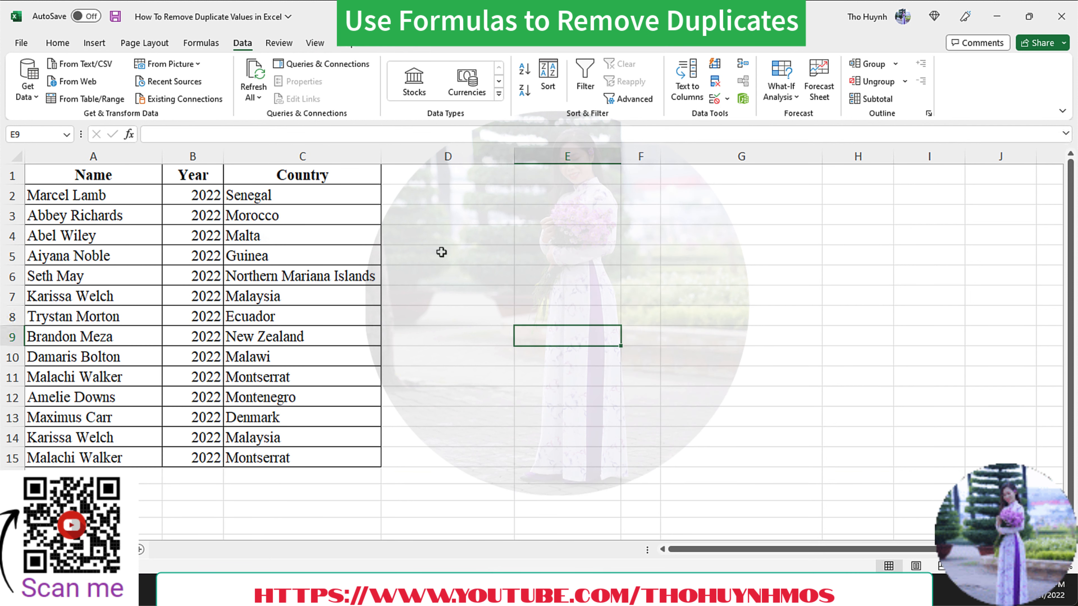
Enter the formula =A2&B2&C2 in cell D2 to combine the name, year and country
{"action": "left_click", "coordinate": [413, 196]}
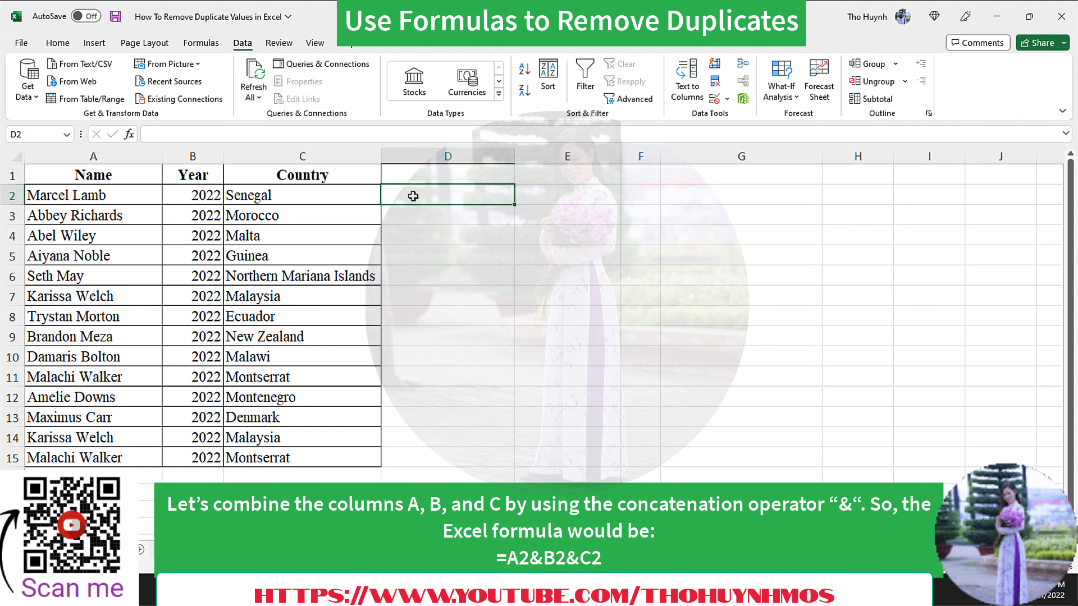
{"action": "type", "text": "="}
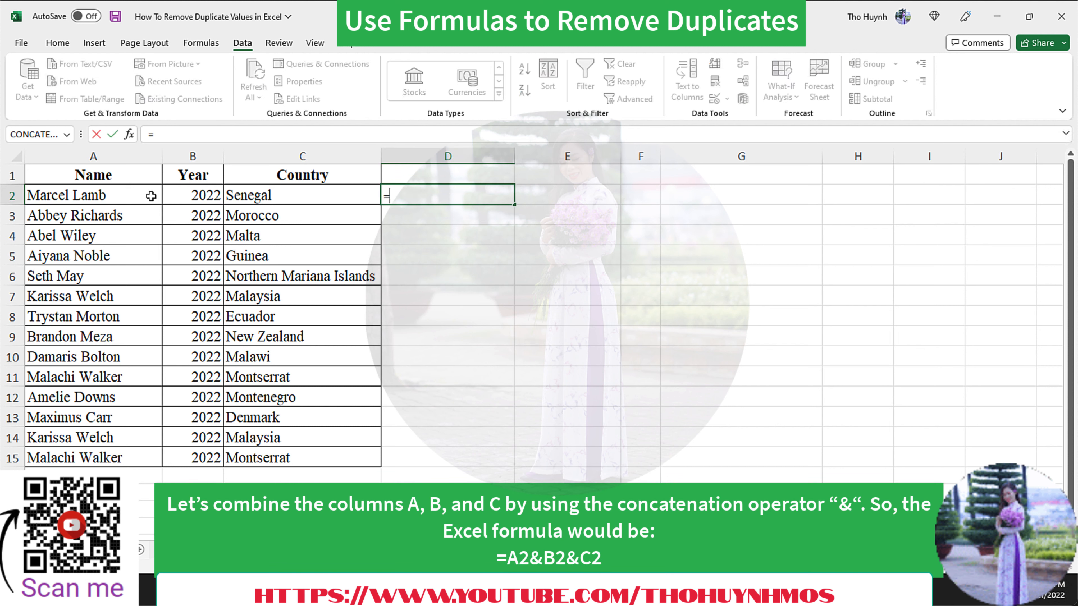
{"action": "left_click", "coordinate": [142, 196]}
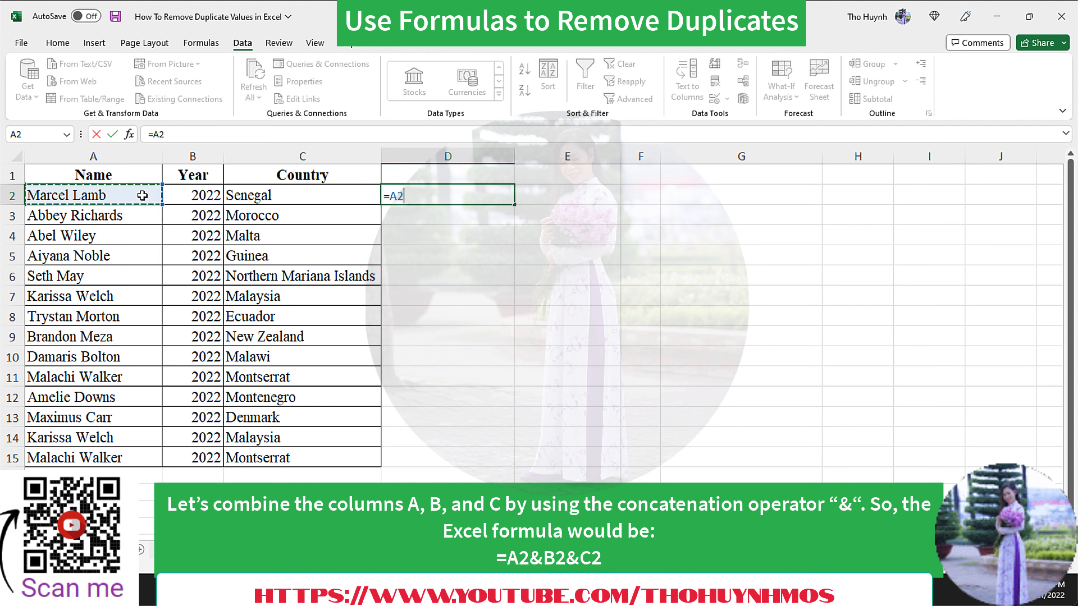
{"action": "type", "text": "&"}
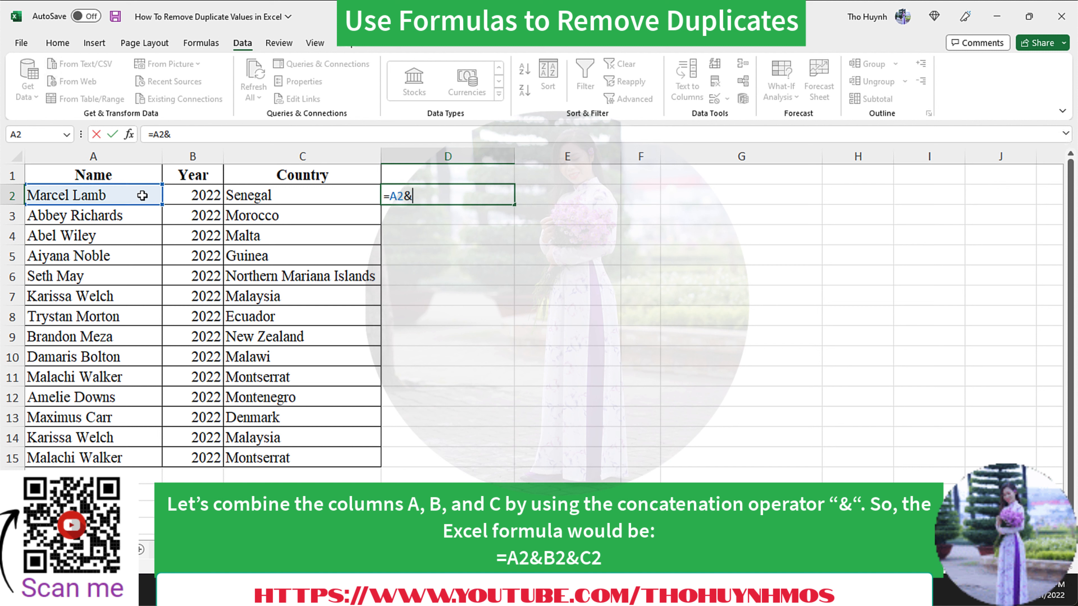
{"action": "left_click", "coordinate": [174, 198]}
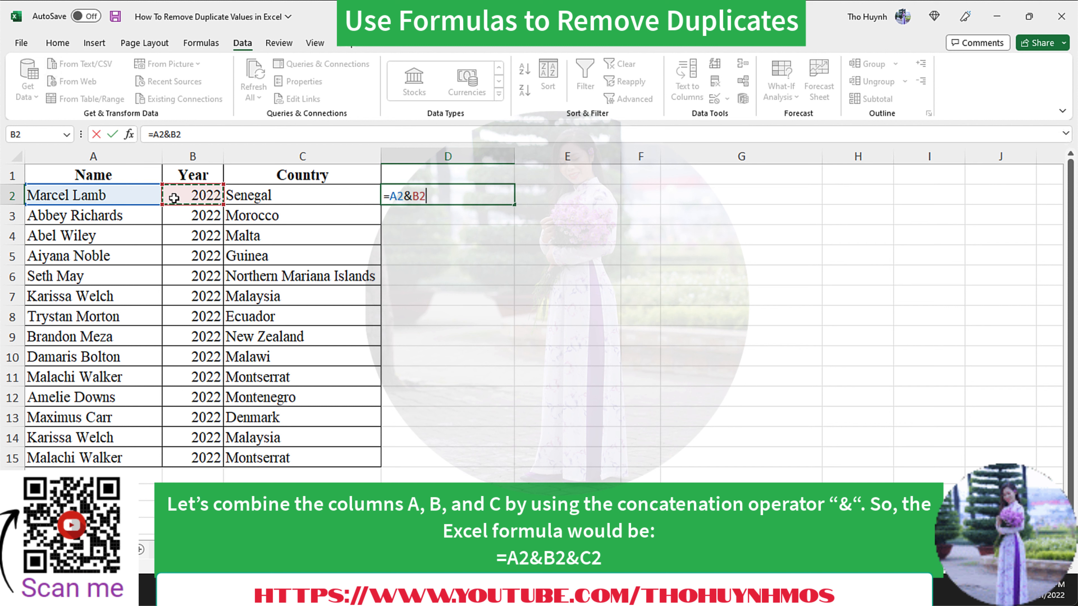
{"action": "type", "text": "&"}
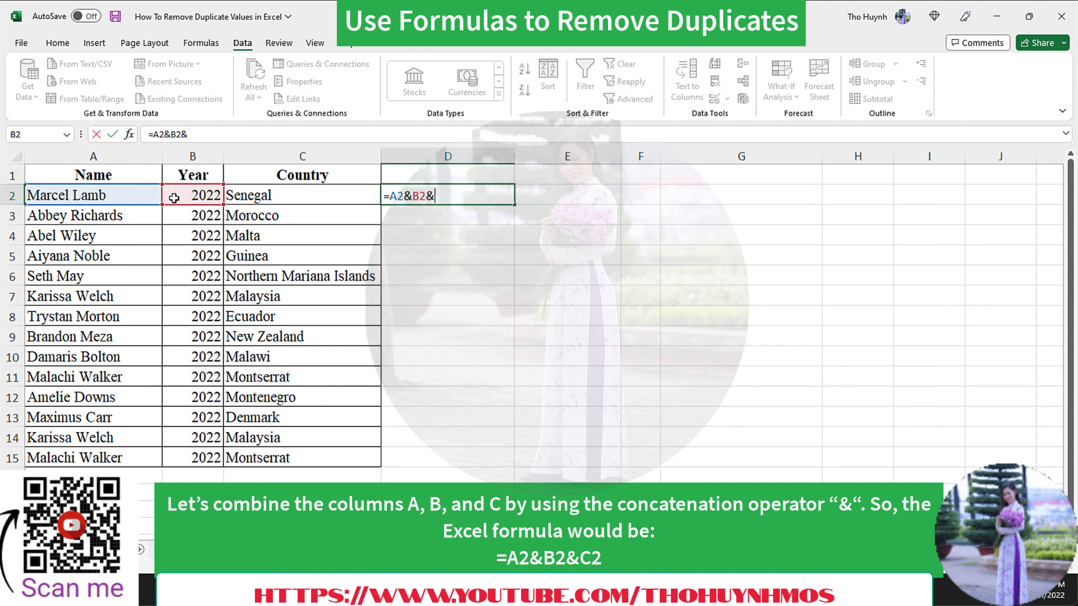
{"action": "left_click", "coordinate": [288, 199]}
{"action": "key", "text": "Return"}
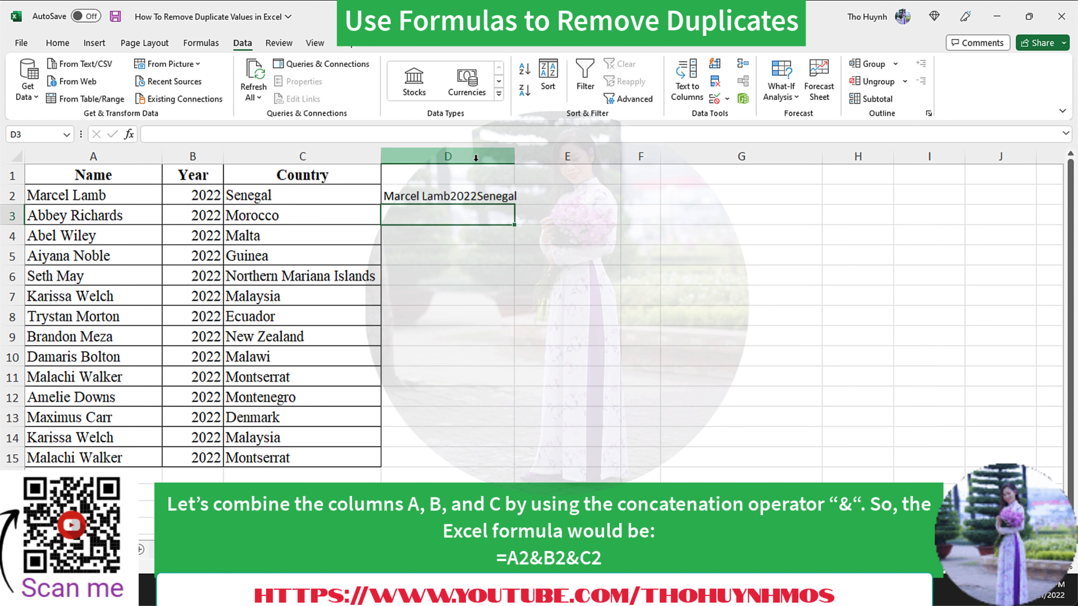
Fill the combining formula from D2 down to D15 and widen column D to fit the longest entry
{"action": "double_click", "coordinate": [514, 156]}
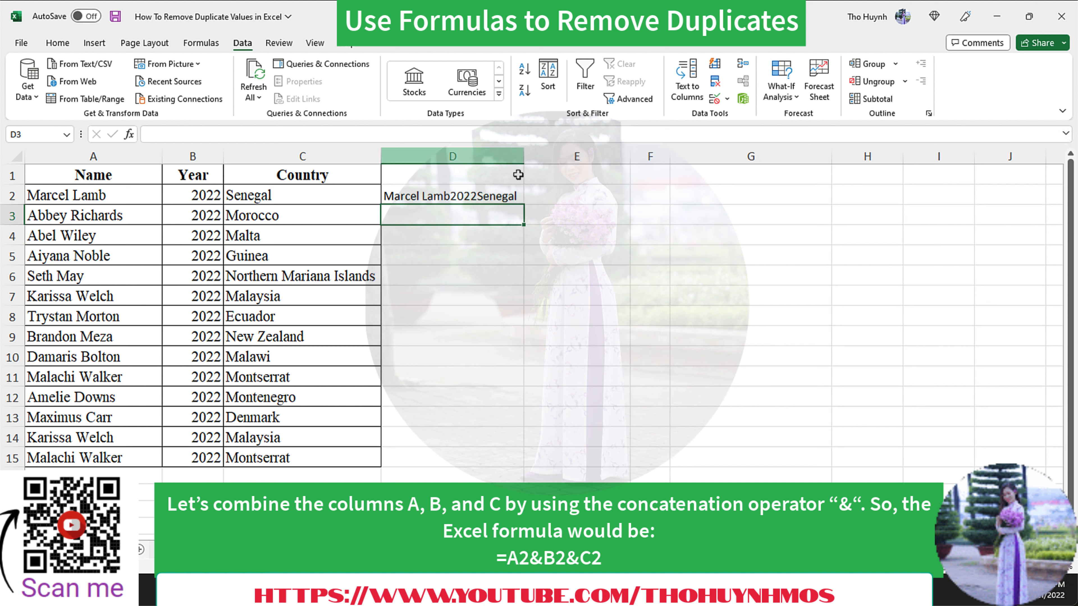
{"action": "left_click", "coordinate": [516, 194]}
{"action": "left_click_drag", "start_coordinate": [523, 204], "coordinate": [515, 464]}
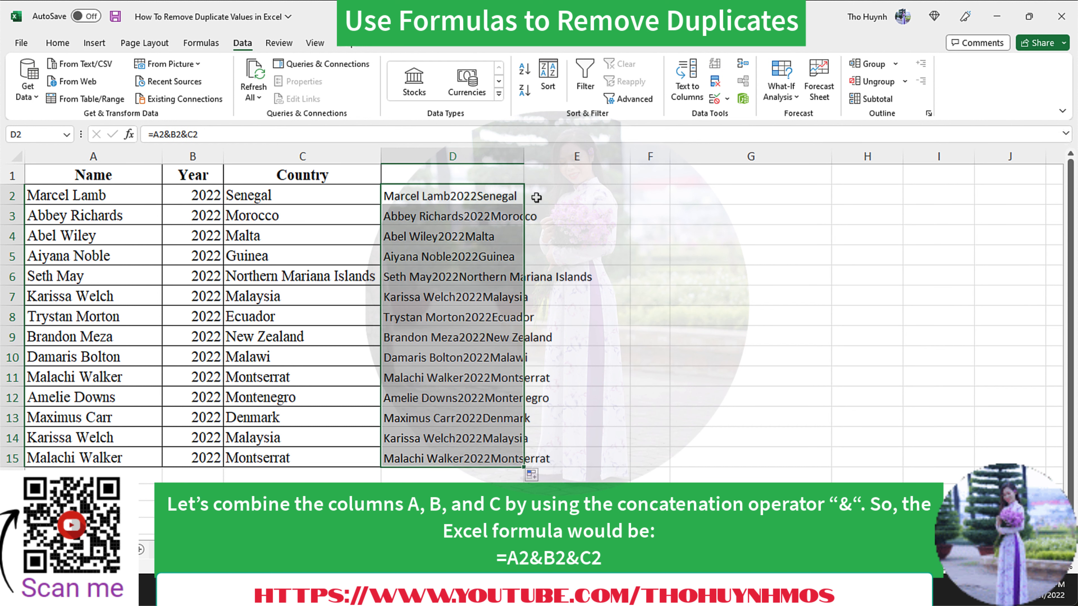
{"action": "left_click_drag", "start_coordinate": [525, 156], "coordinate": [599, 156]}
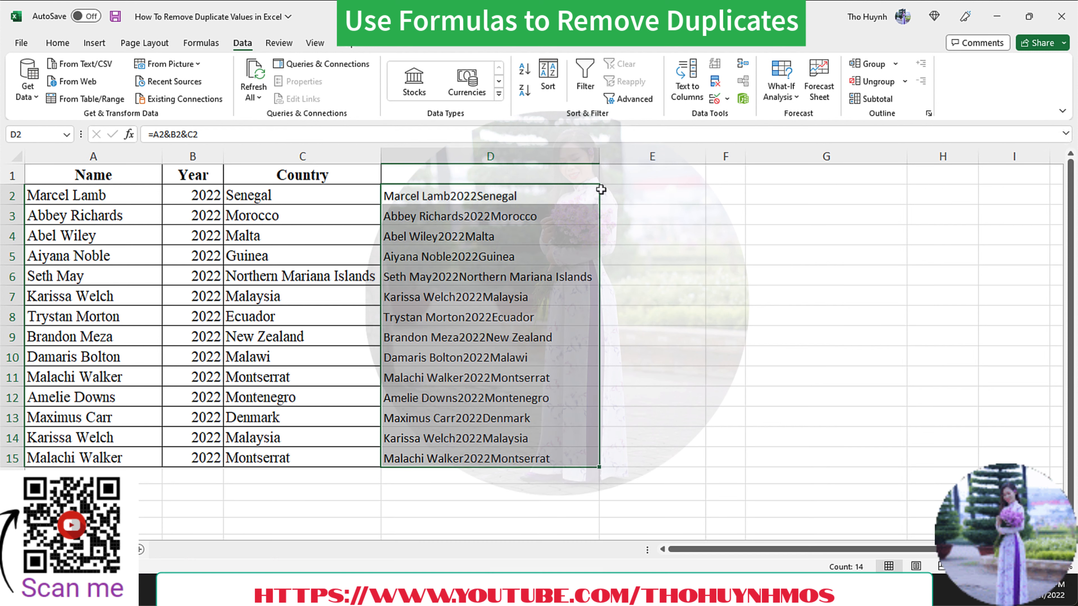
Enter =COUNTIF(D$2:D2,D2) in cell E2 and fill the formula down to E15
{"action": "left_click", "coordinate": [611, 195]}
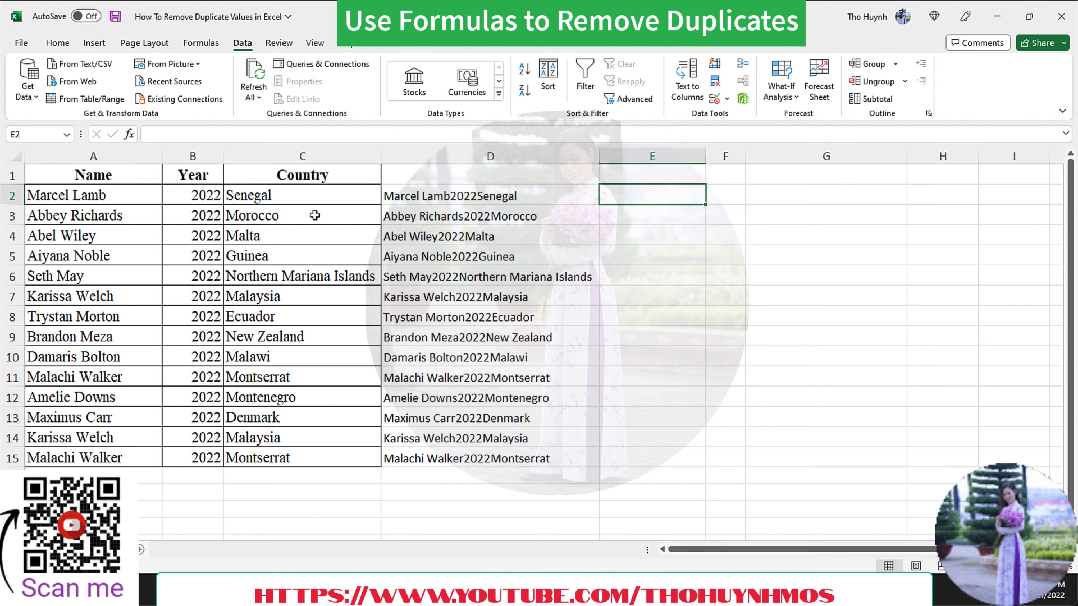
{"action": "double_click", "coordinate": [620, 196]}
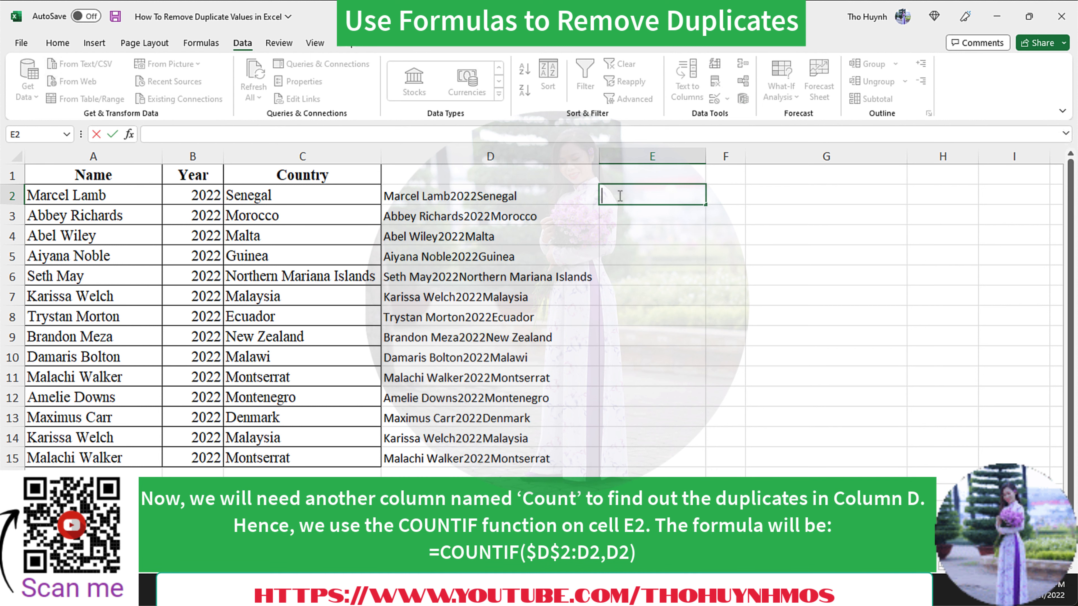
{"action": "type", "text": "=COUNT"}
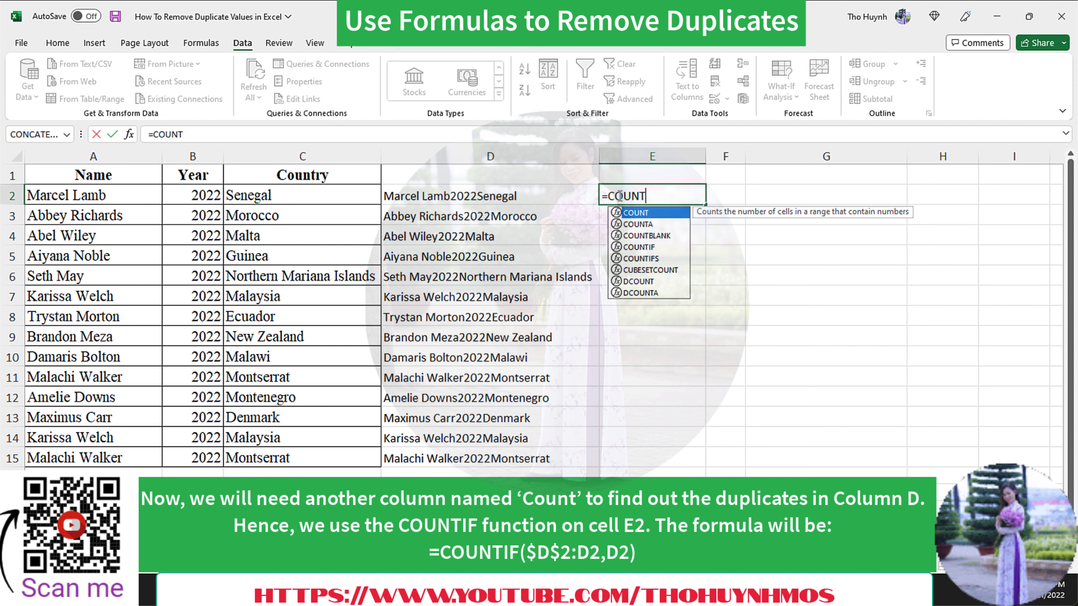
{"action": "type", "text": "IF"}
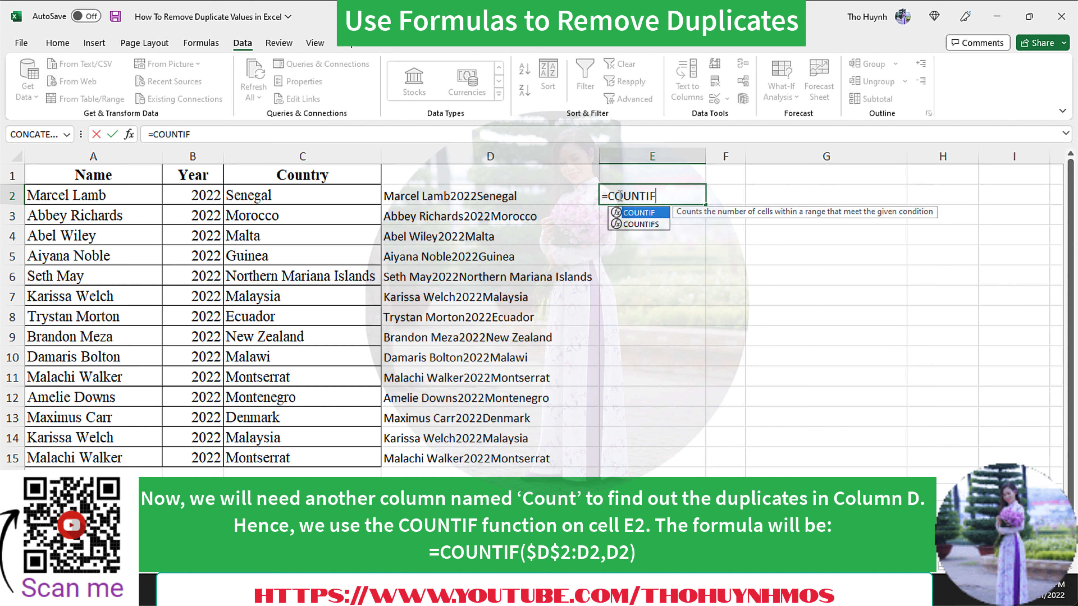
{"action": "type", "text": "("}
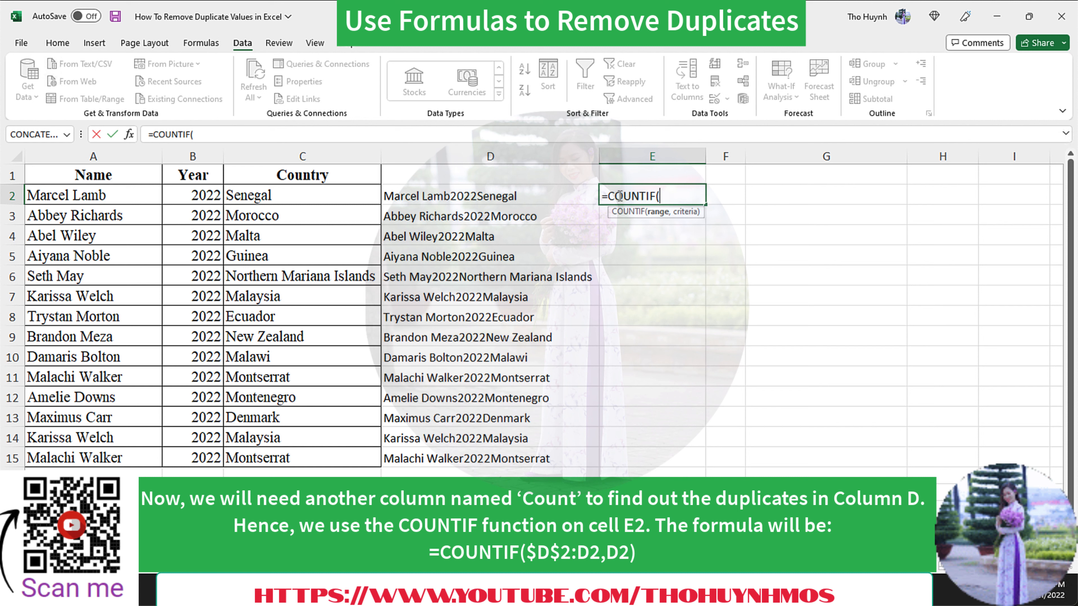
{"action": "type", "text": "d"}
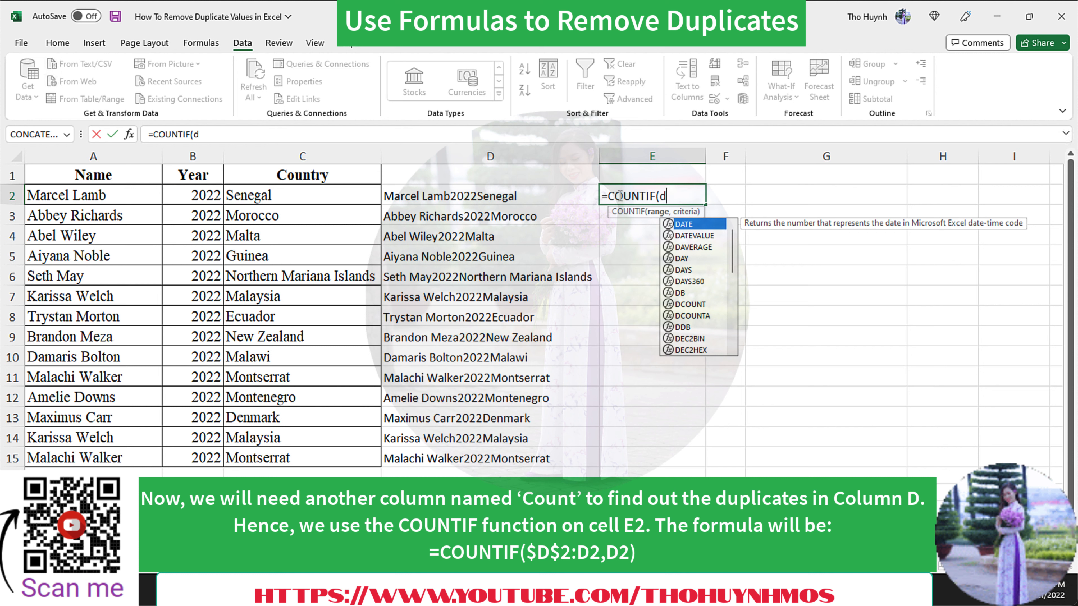
{"action": "key", "text": "BackSpace"}
{"action": "type", "text": "D$"}
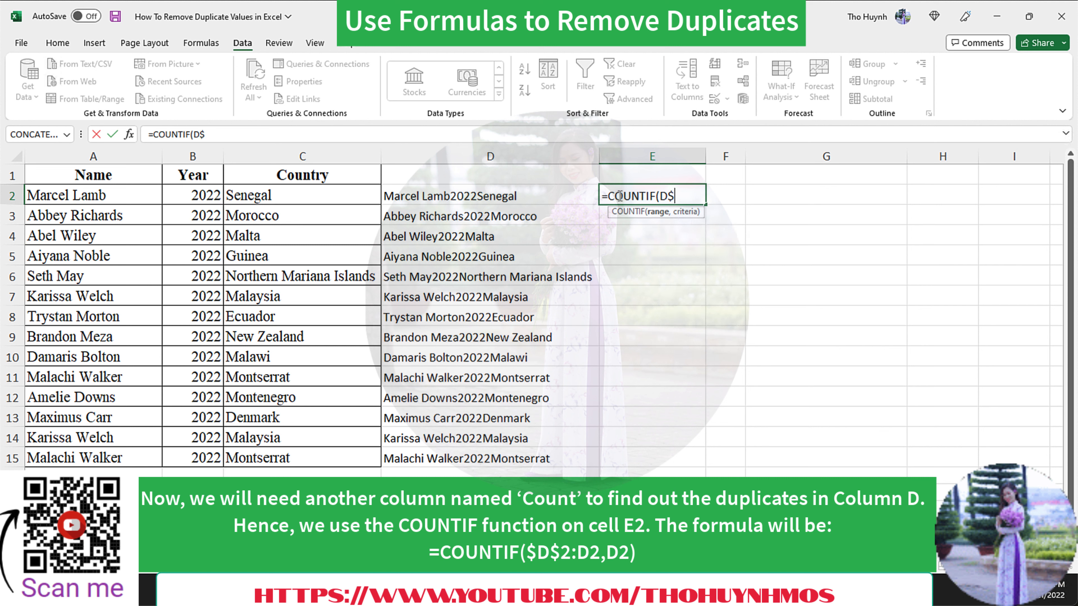
{"action": "type", "text": "2"}
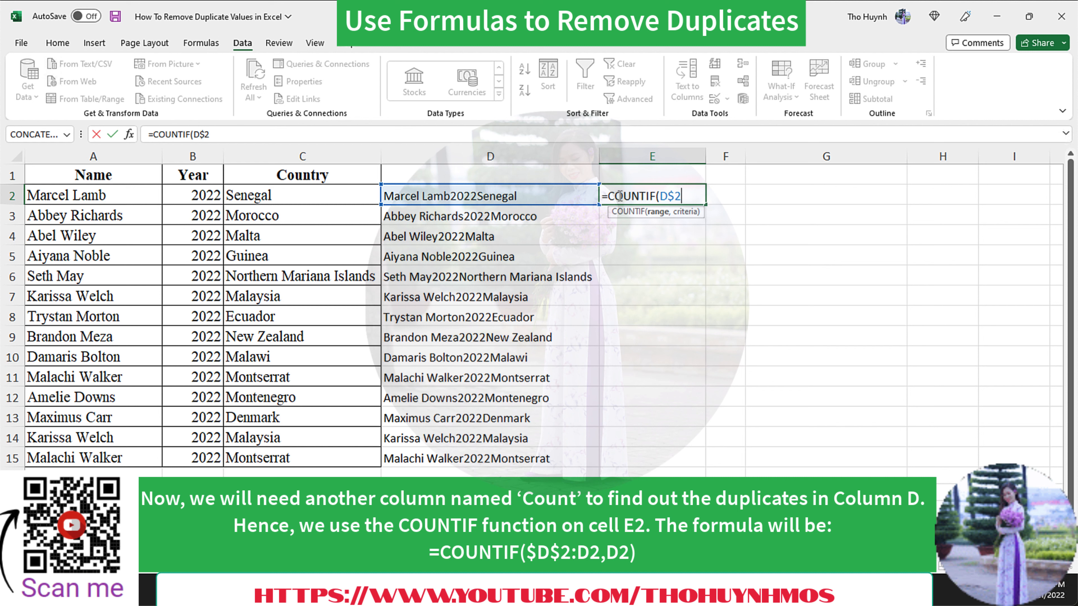
{"action": "type", "text": ":D2,D2"}
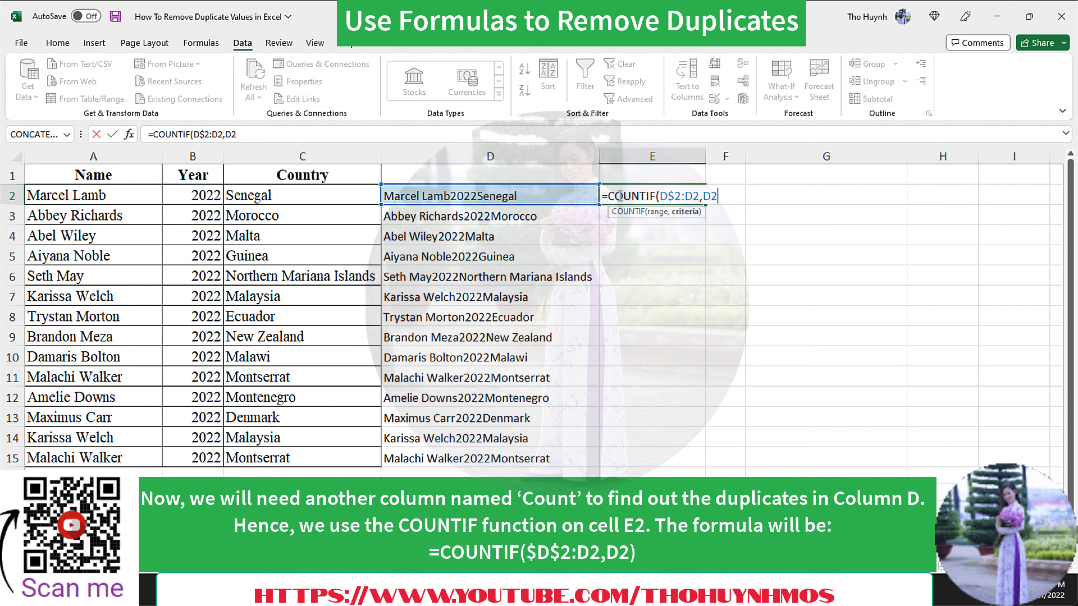
{"action": "type", "text": ")"}
{"action": "key", "text": "Return"}
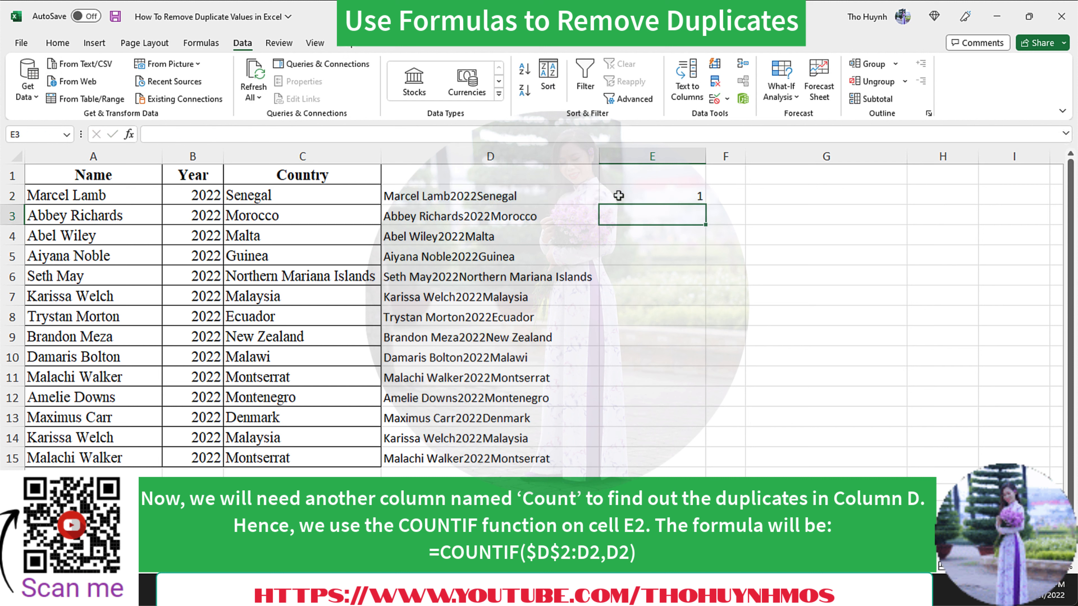
{"action": "left_click", "coordinate": [621, 196]}
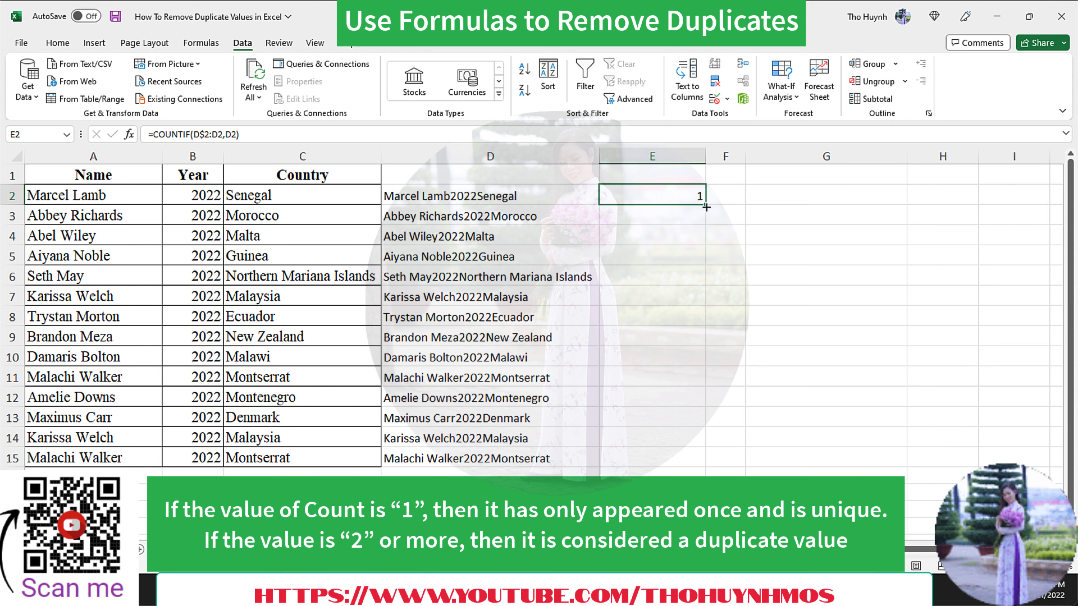
{"action": "left_click_drag", "start_coordinate": [714, 297], "coordinate": [707, 467]}
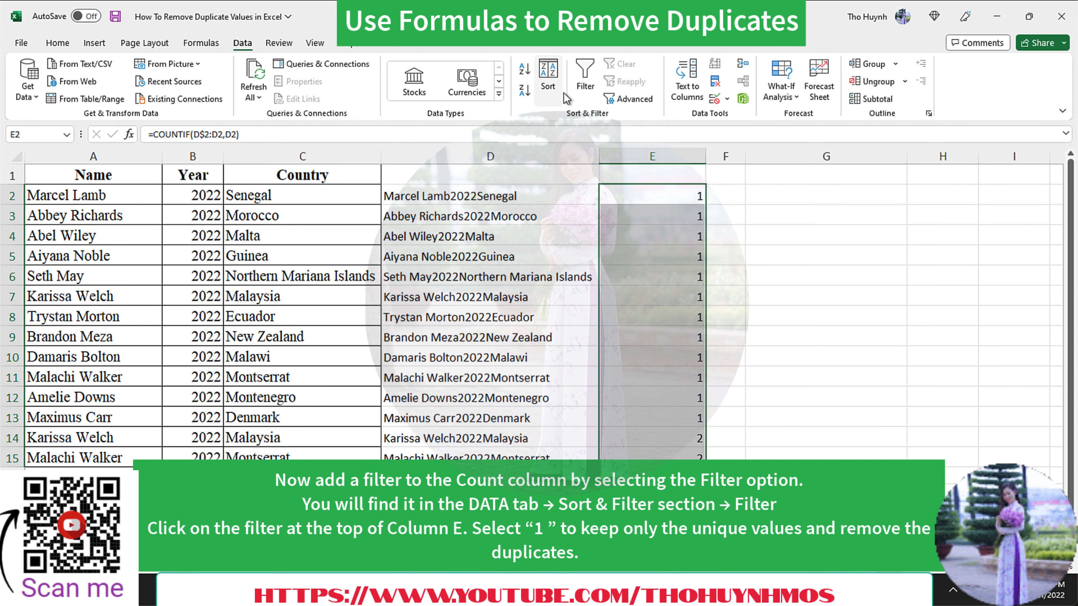
Add a filter to the count values in column E and keep only the value 1
{"action": "left_click", "coordinate": [591, 96]}
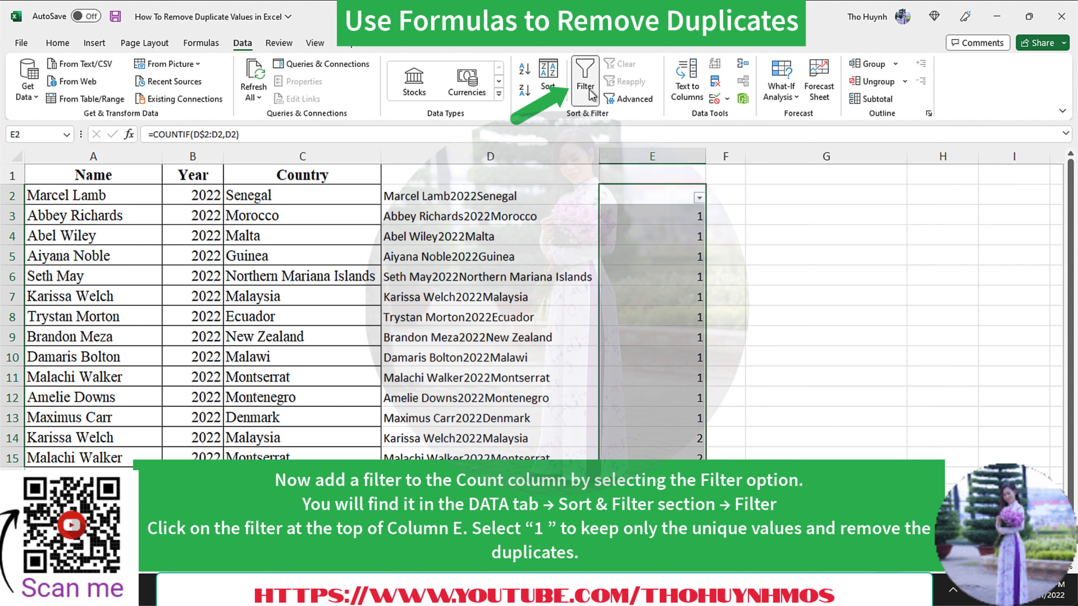
{"action": "left_click", "coordinate": [698, 198]}
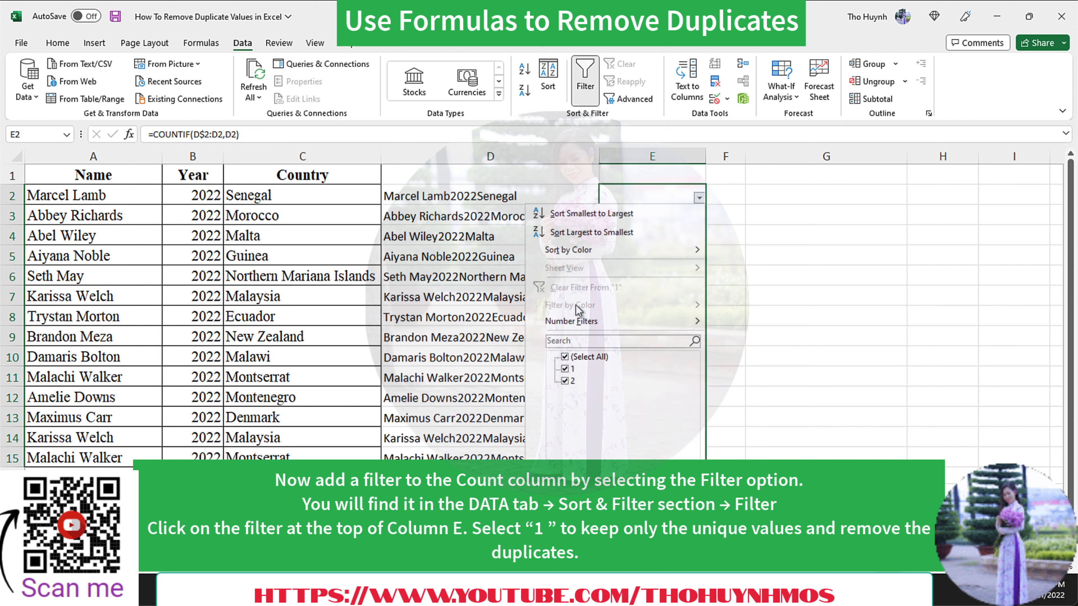
{"action": "left_click", "coordinate": [566, 358]}
{"action": "left_click", "coordinate": [565, 371]}
{"action": "left_click", "coordinate": [626, 484]}
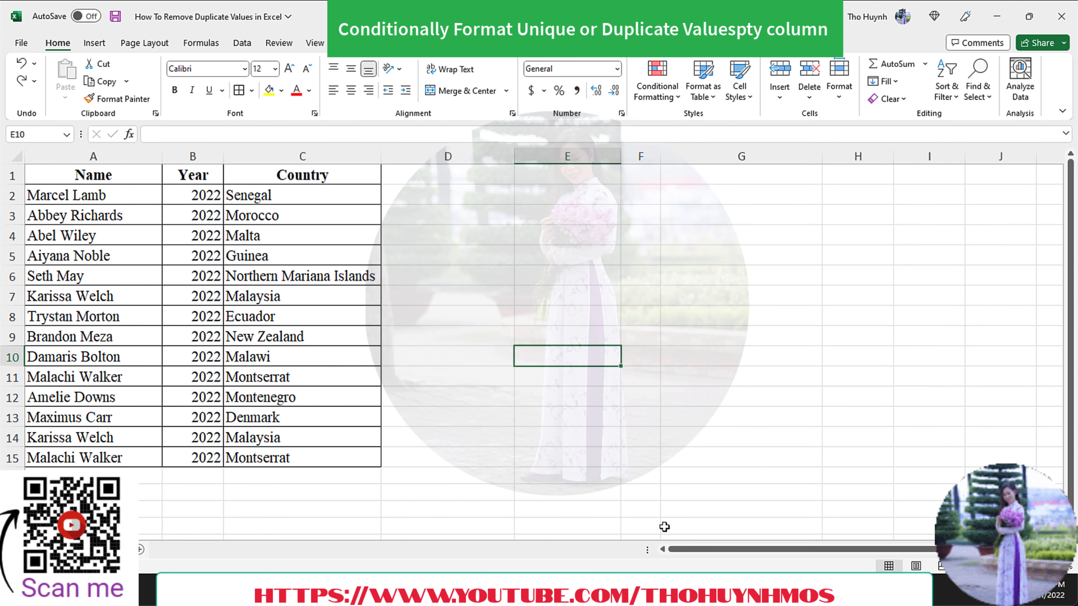
Highlight the duplicate values in A2:C15 with conditional formatting, using Green Fill with Dark Green Text
{"action": "left_click_drag", "start_coordinate": [340, 455], "coordinate": [76, 196]}
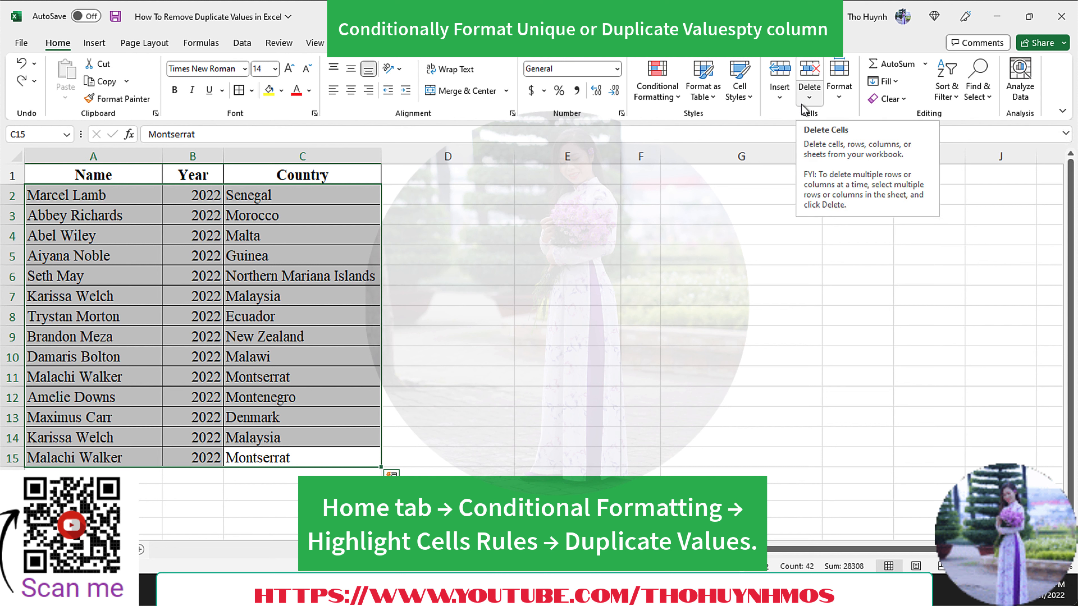
{"action": "left_click", "coordinate": [656, 89]}
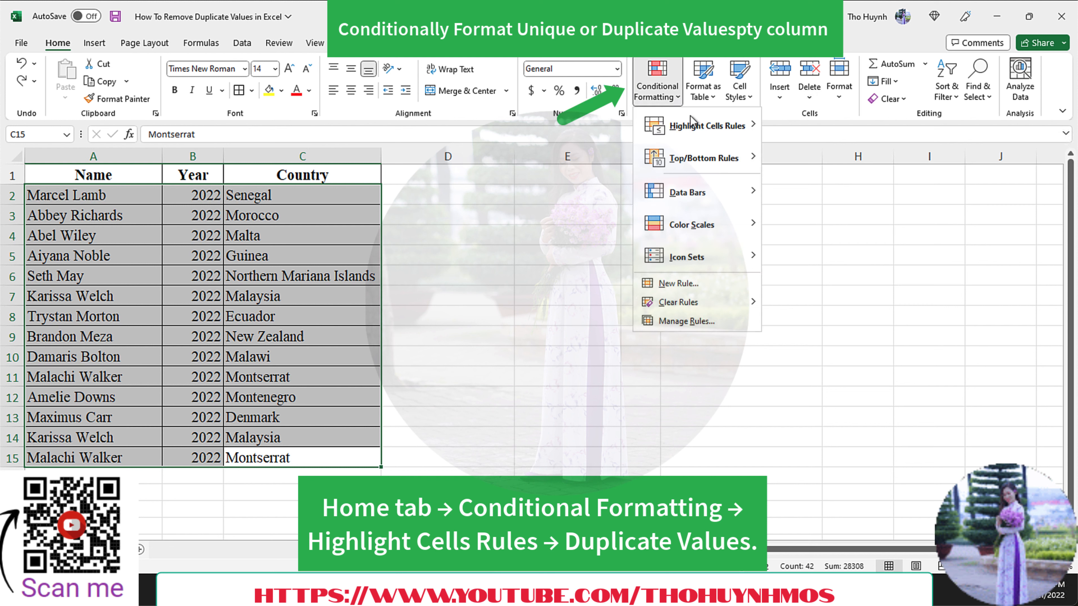
{"action": "mouse_move", "coordinate": [721, 130]}
{"action": "left_click", "coordinate": [829, 321]}
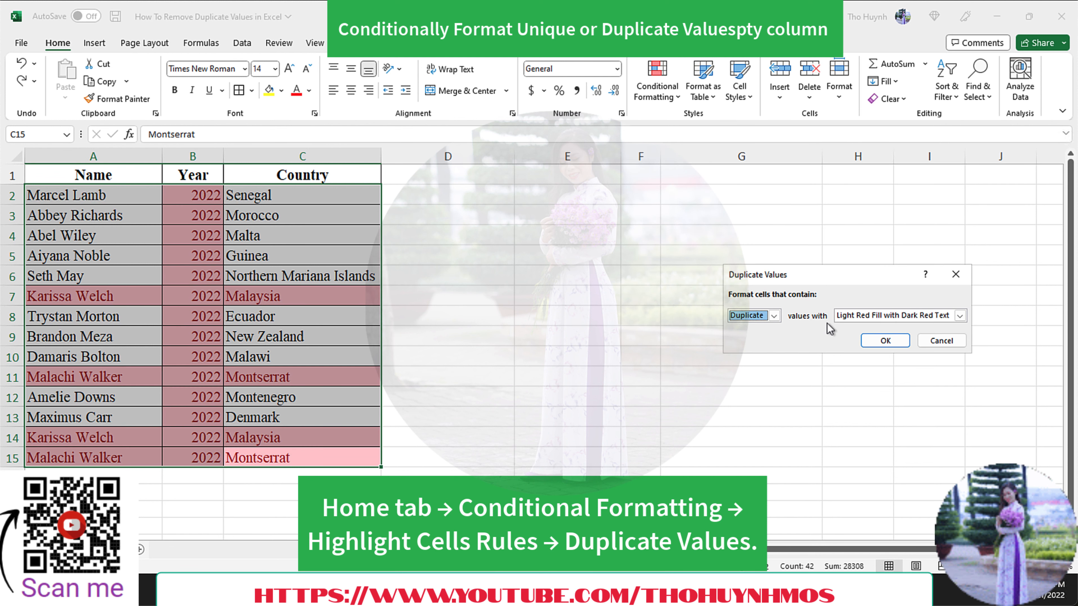
{"action": "left_click", "coordinate": [895, 314]}
{"action": "left_click", "coordinate": [876, 343]}
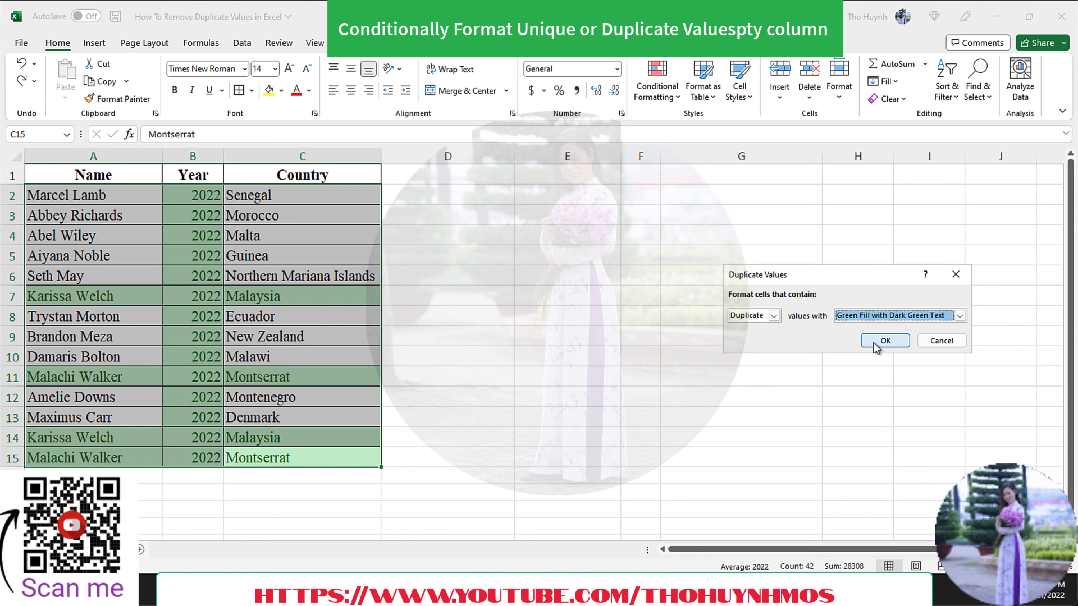
{"action": "left_click", "coordinate": [873, 342]}
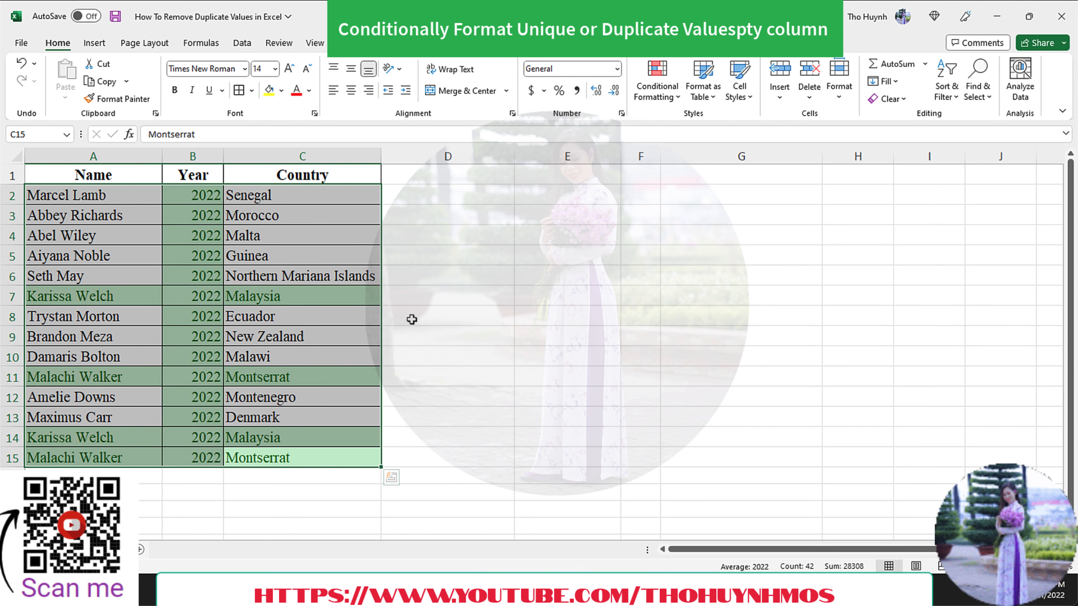
Remove the duplicate records from the selected table data, comparing only the name and country columns and leaving the 2022 column unchecked
{"action": "left_click", "coordinate": [242, 43]}
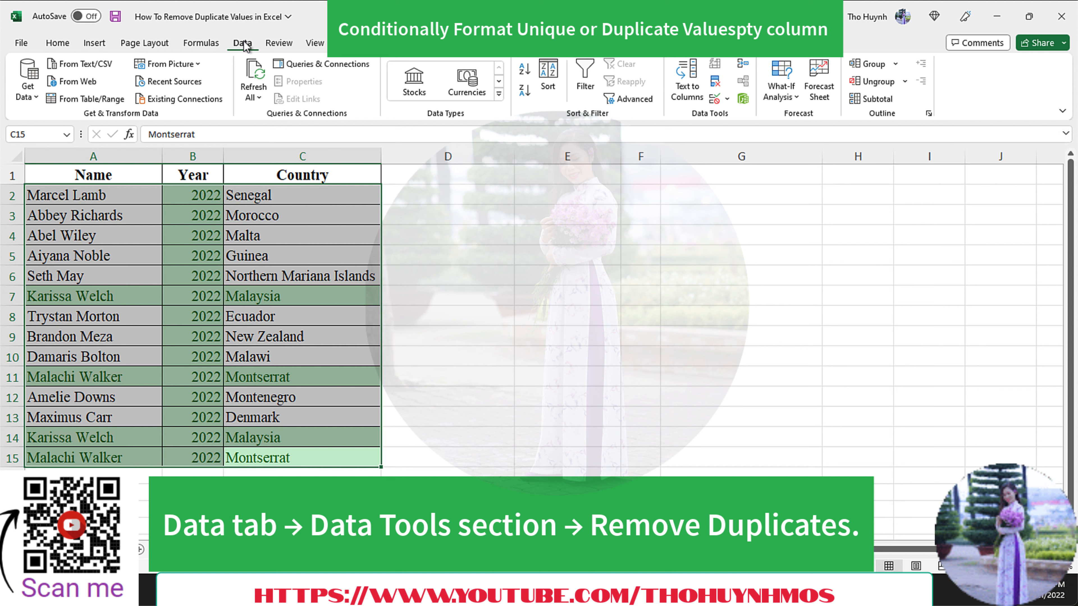
{"action": "left_click", "coordinate": [716, 85]}
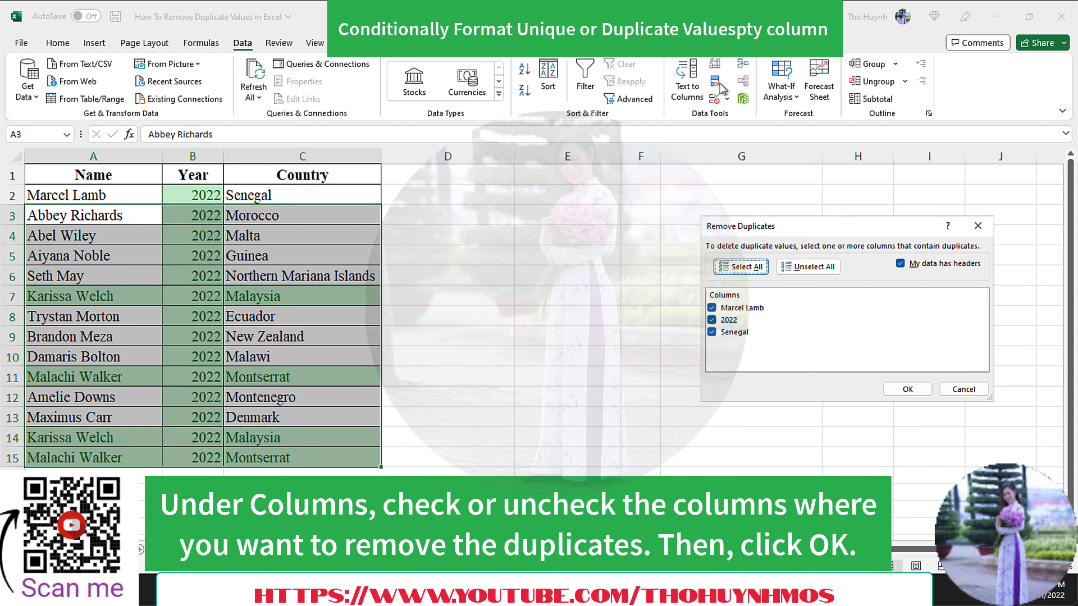
{"action": "left_click", "coordinate": [716, 323]}
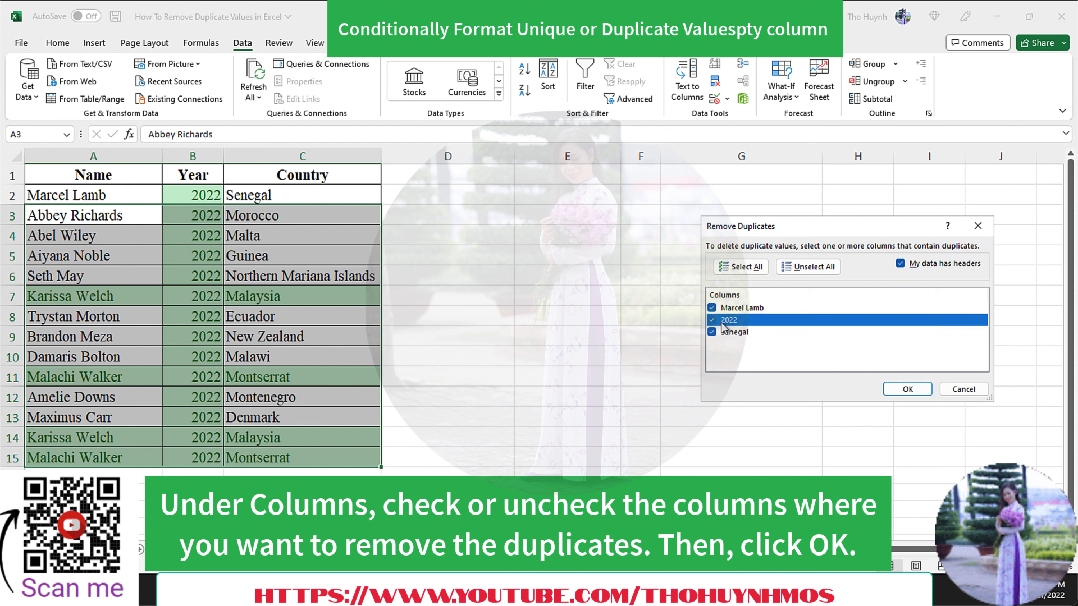
{"action": "left_click", "coordinate": [712, 319]}
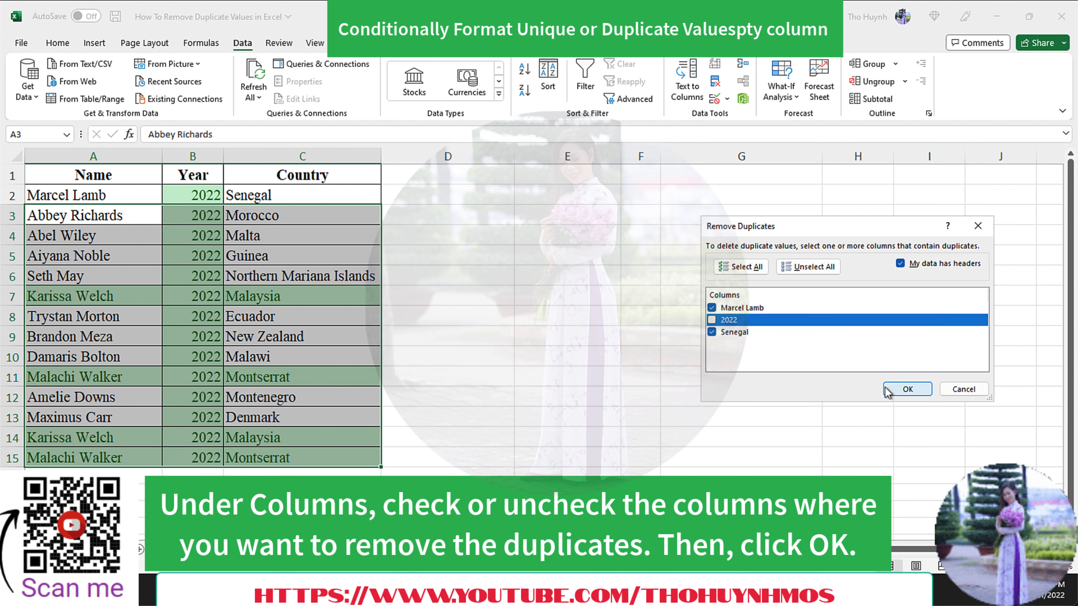
{"action": "left_click", "coordinate": [907, 388]}
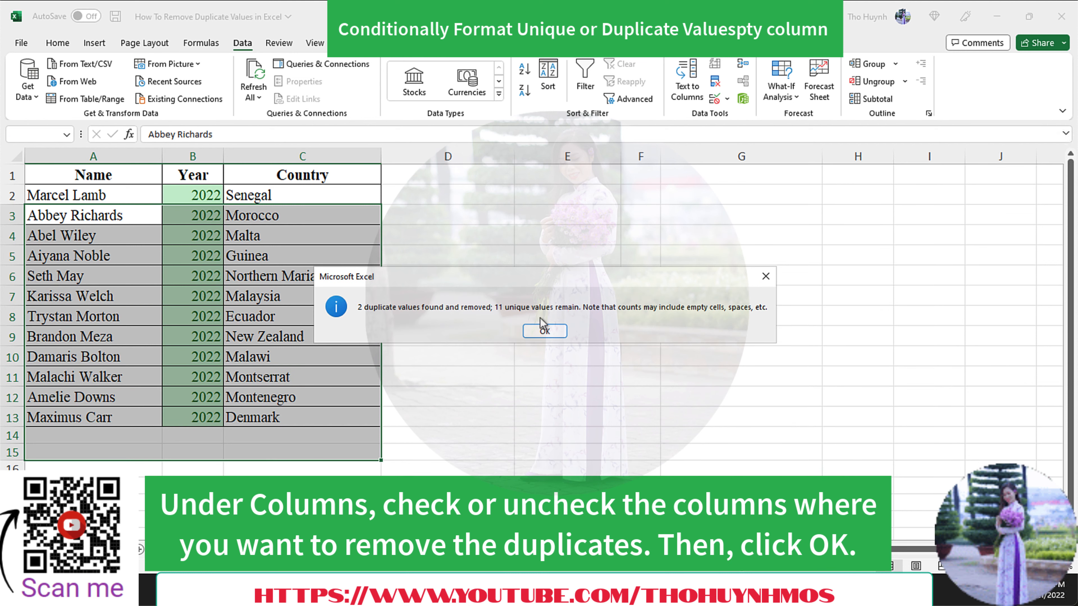
{"action": "left_click", "coordinate": [544, 331]}
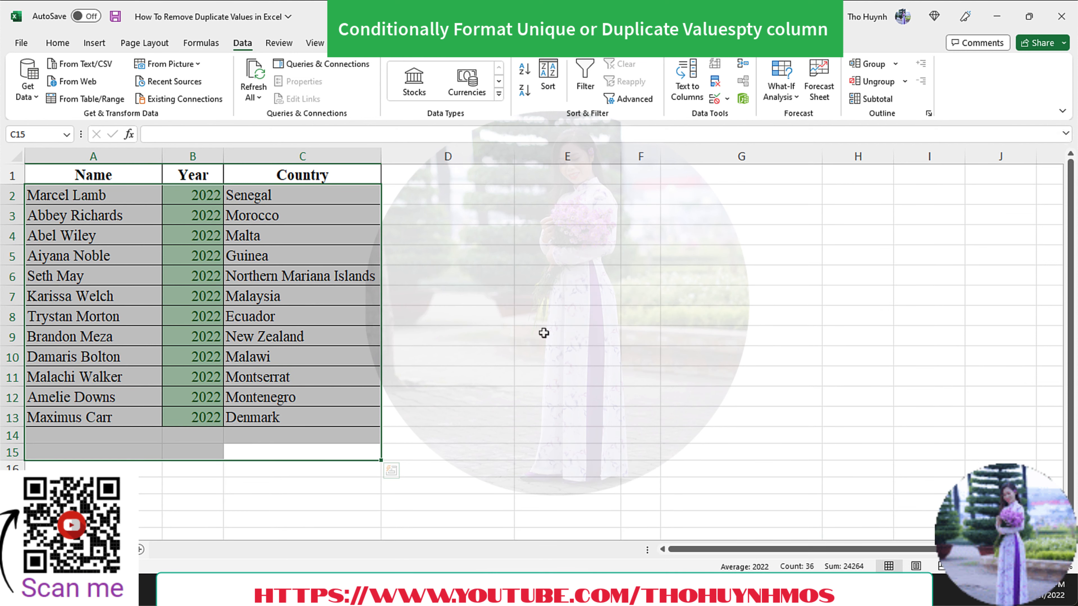